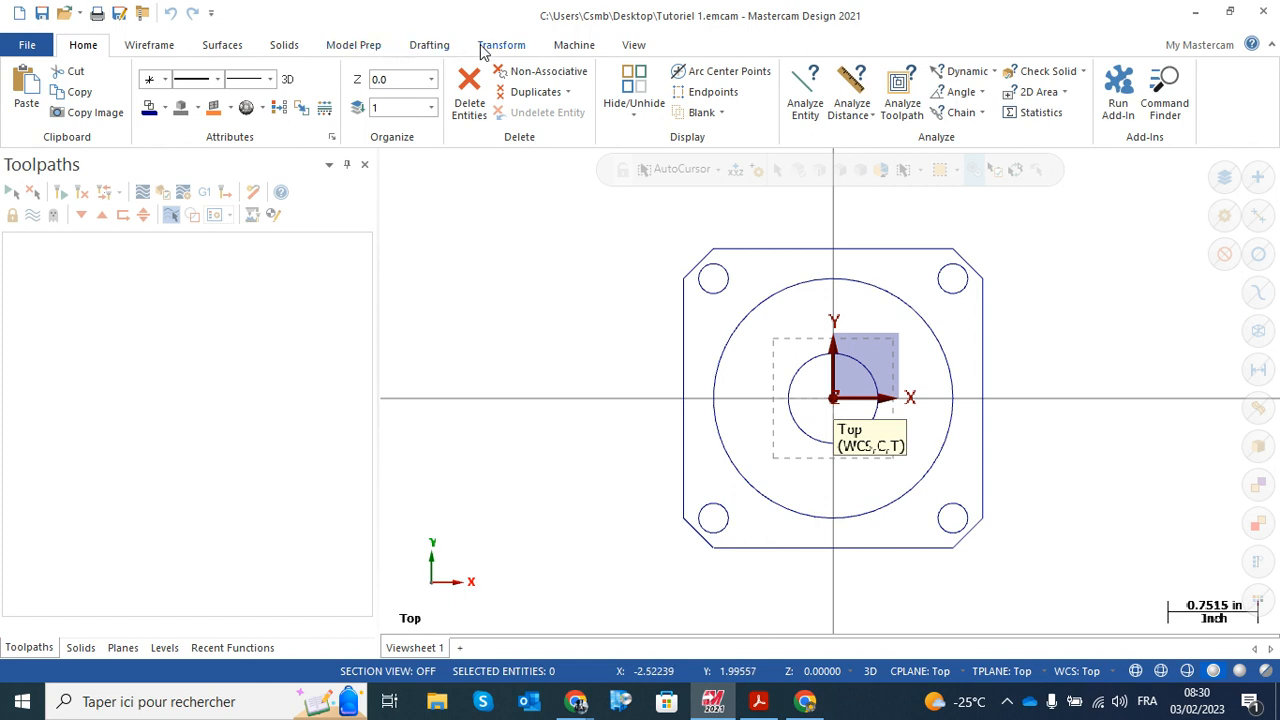
- Add a milling machine group using the default mill definition
click(578, 48)
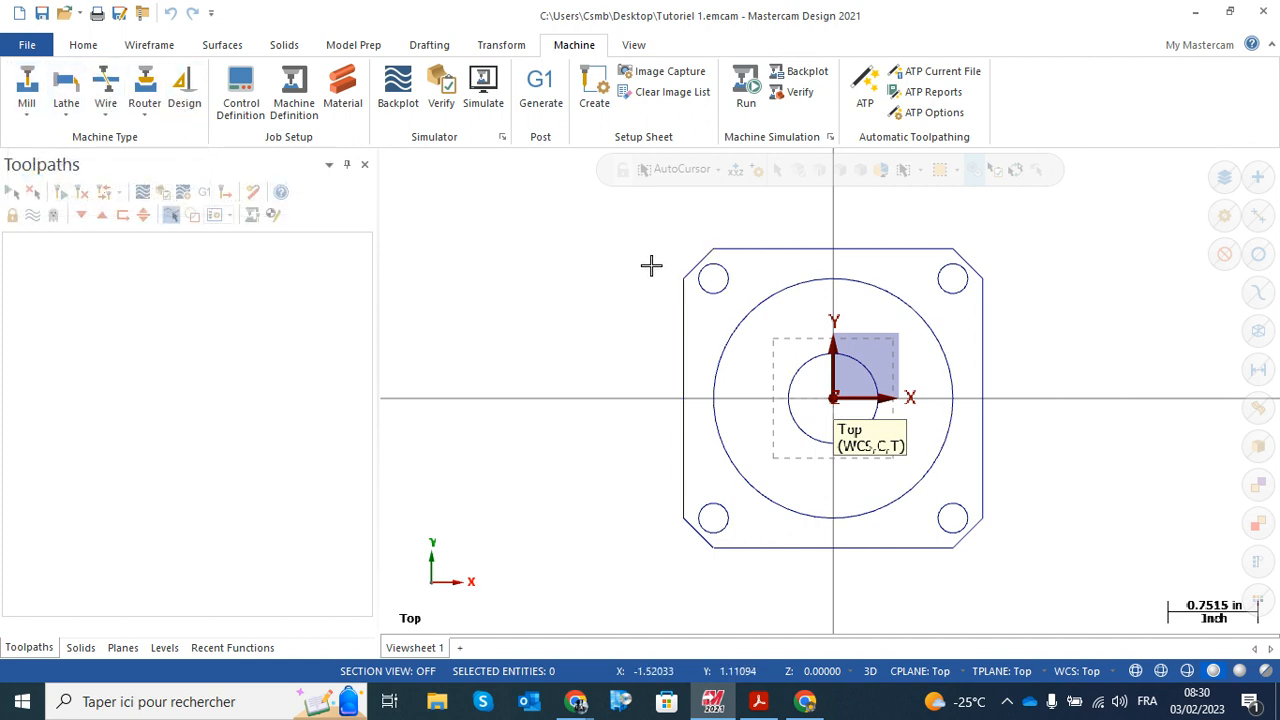
click(29, 116)
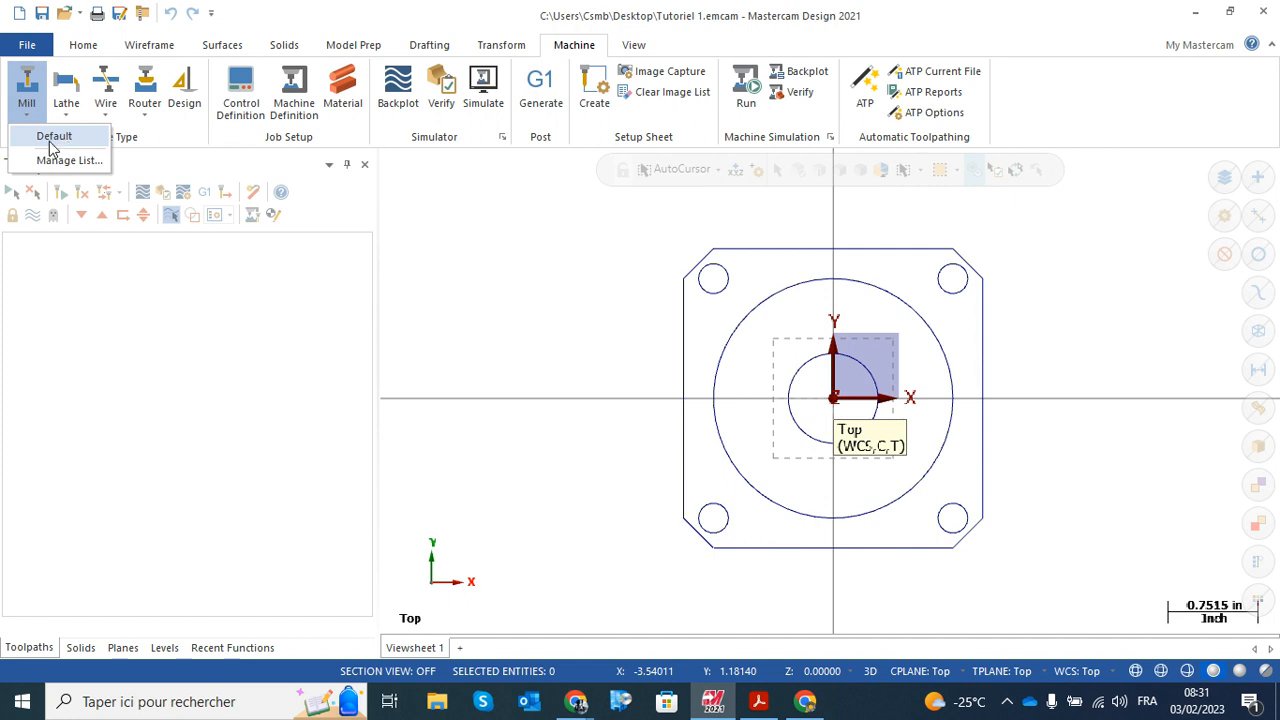
click(524, 235)
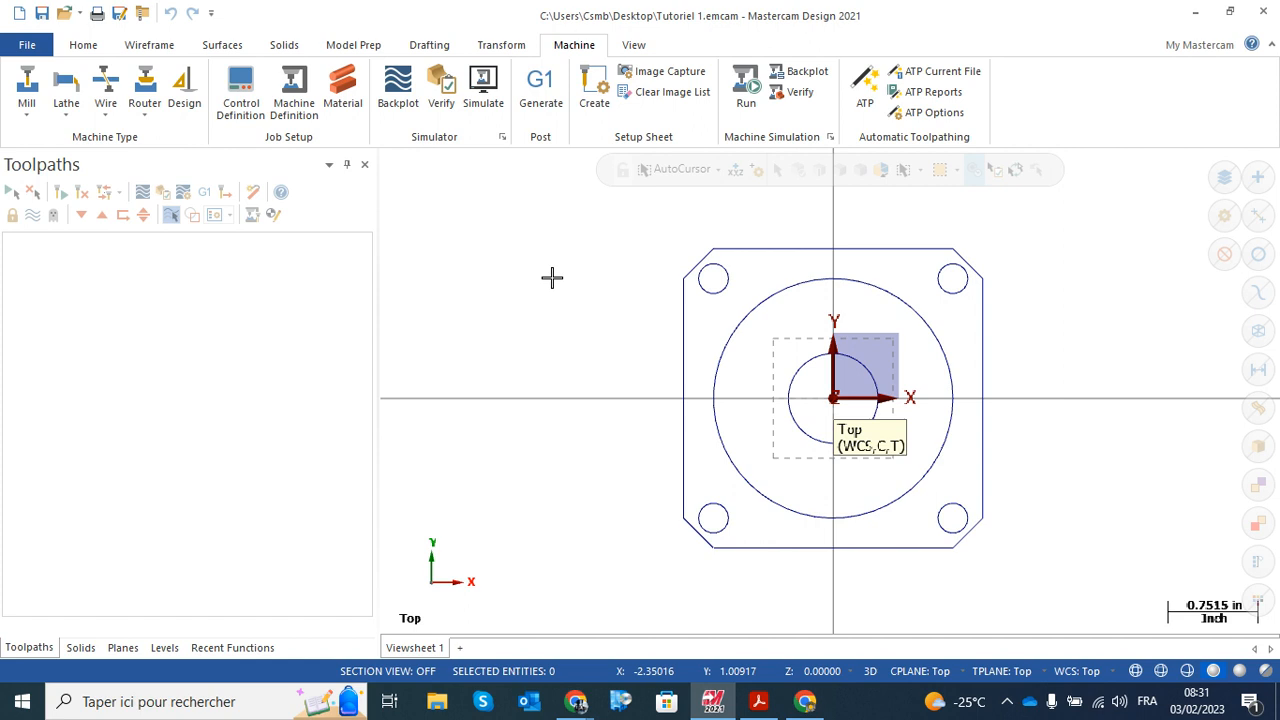
click(29, 119)
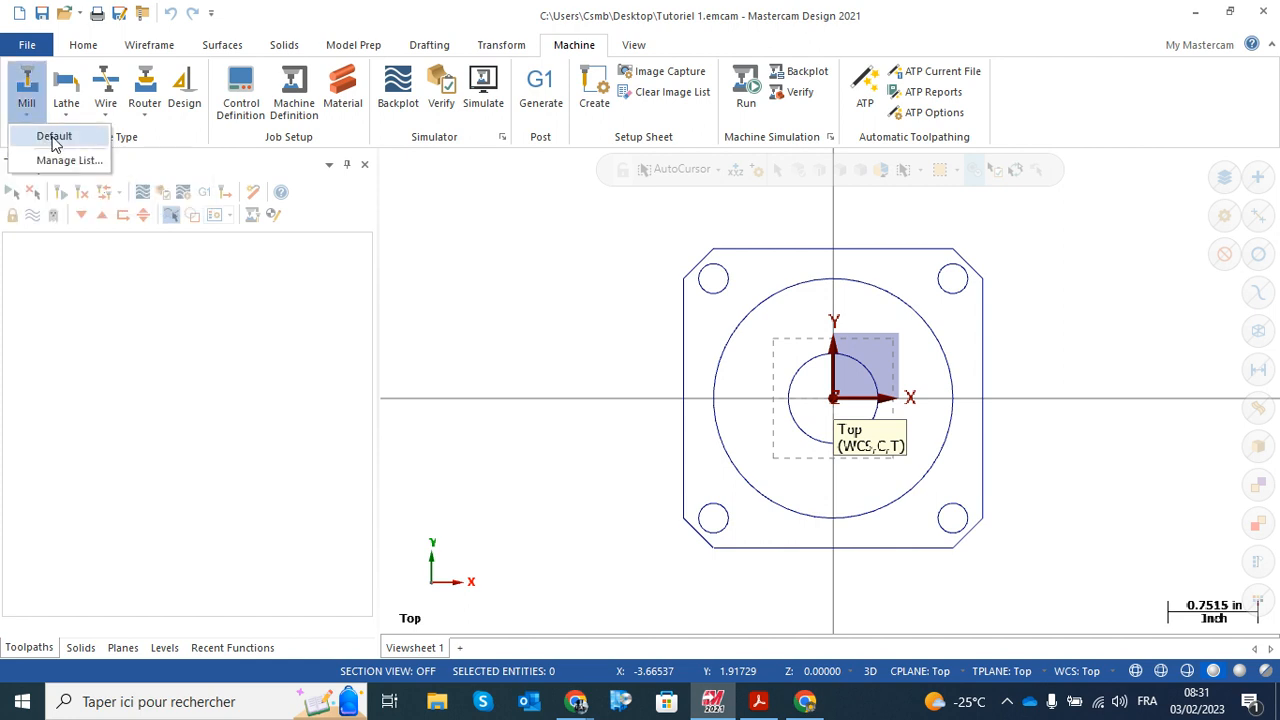
click(54, 140)
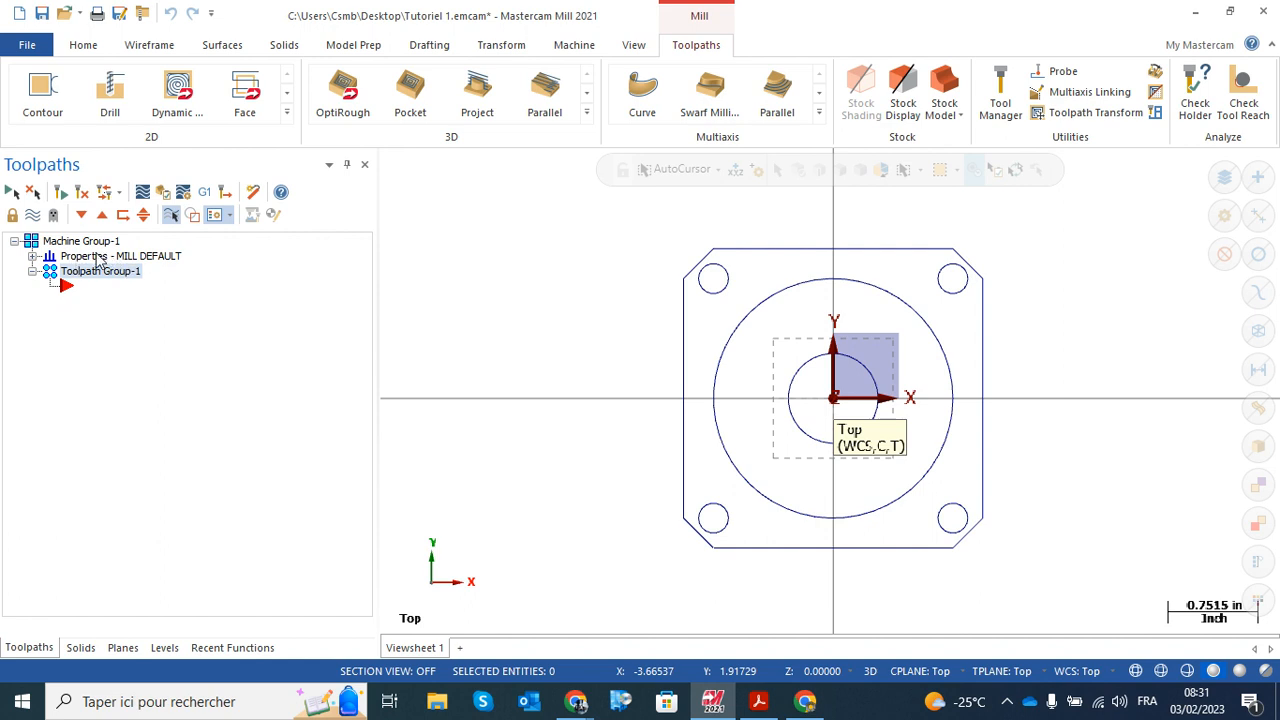
- Set the default program number to 1 in the machine group's tool settings
click(160, 257)
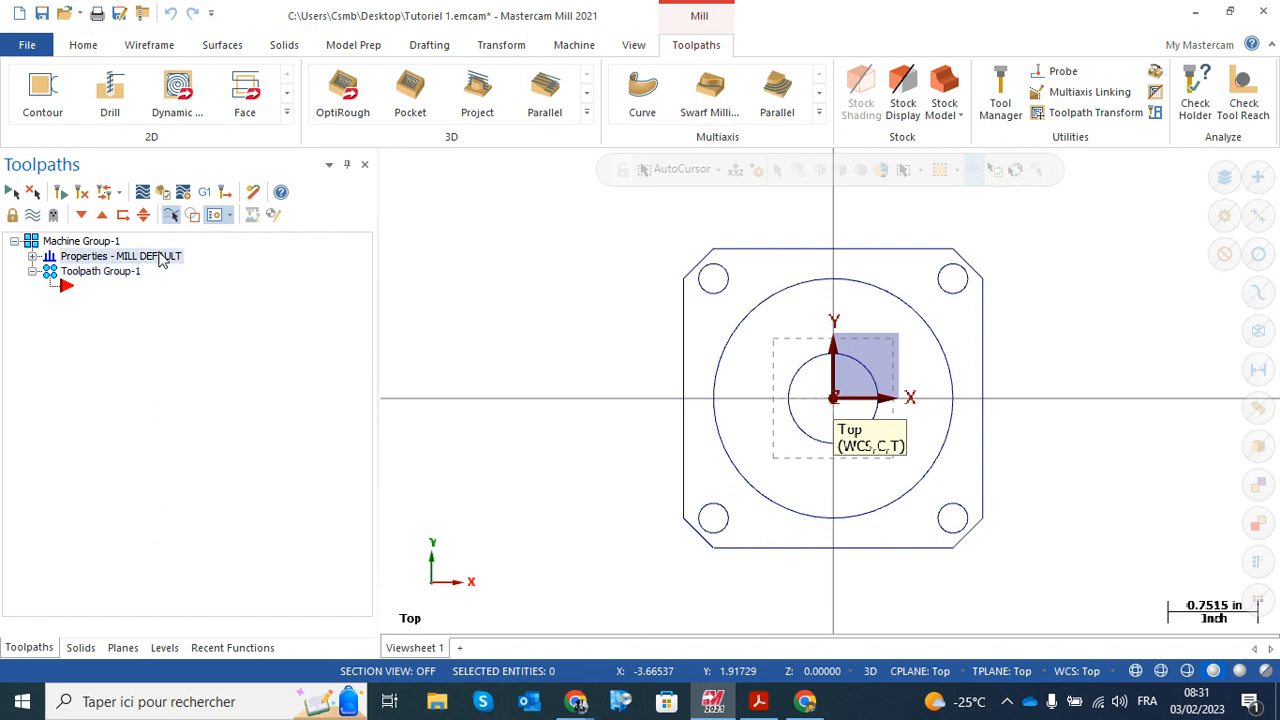
click(33, 257)
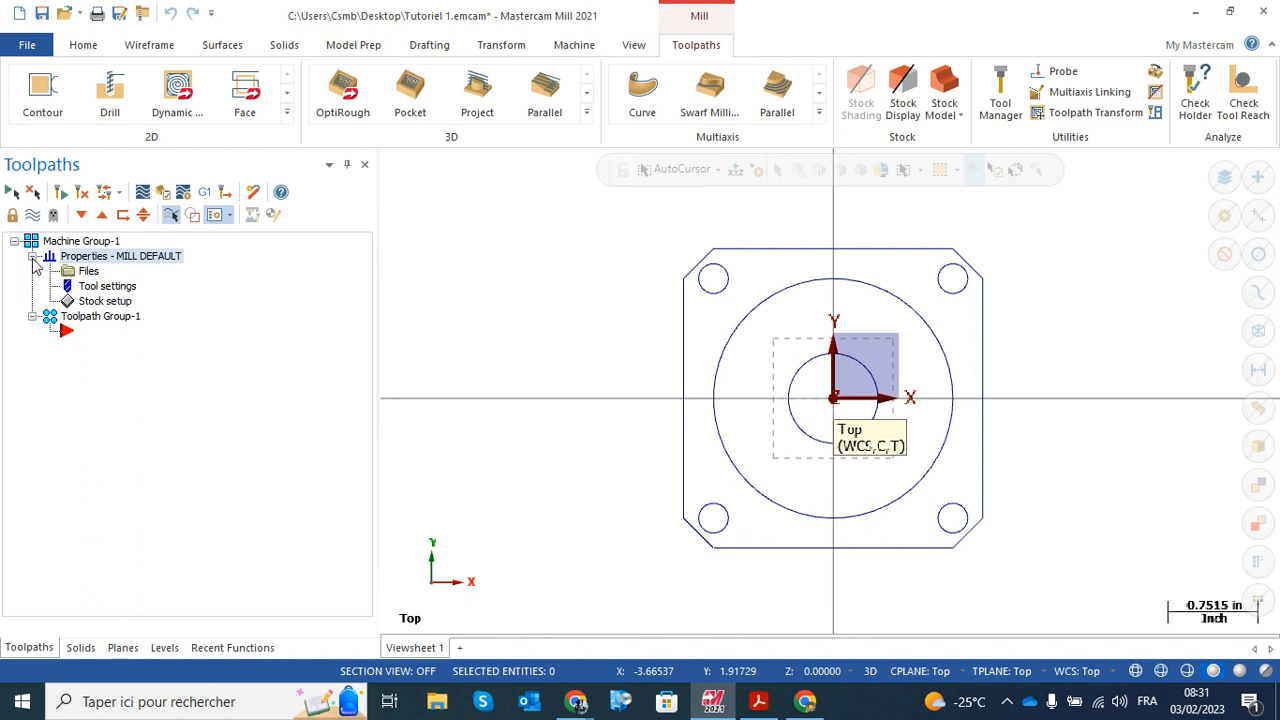
click(88, 272)
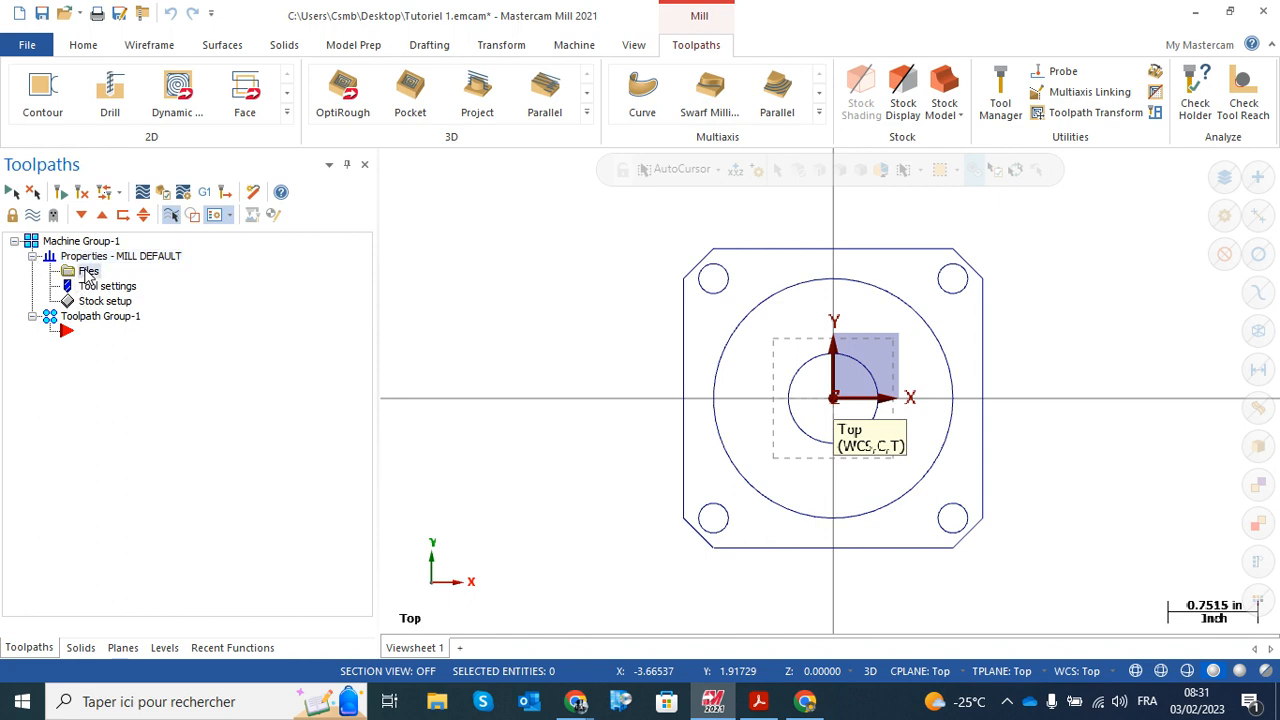
drag(330, 33, 373, 26)
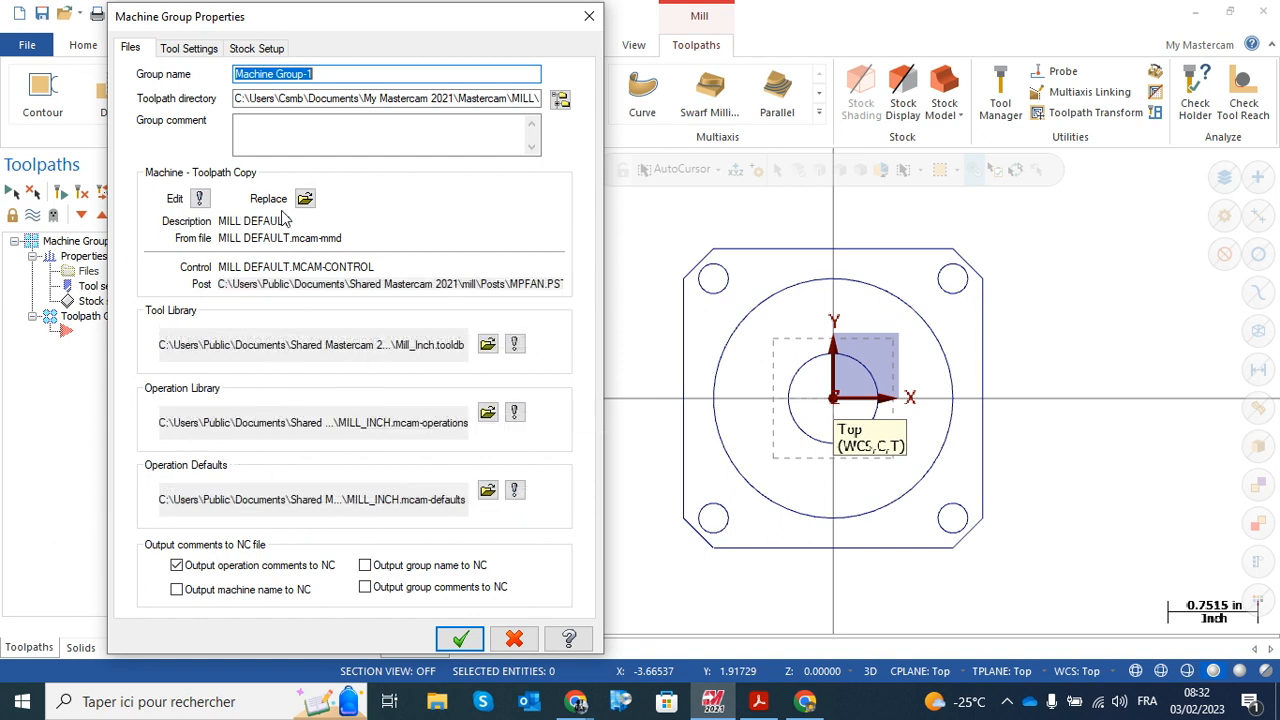
click(188, 48)
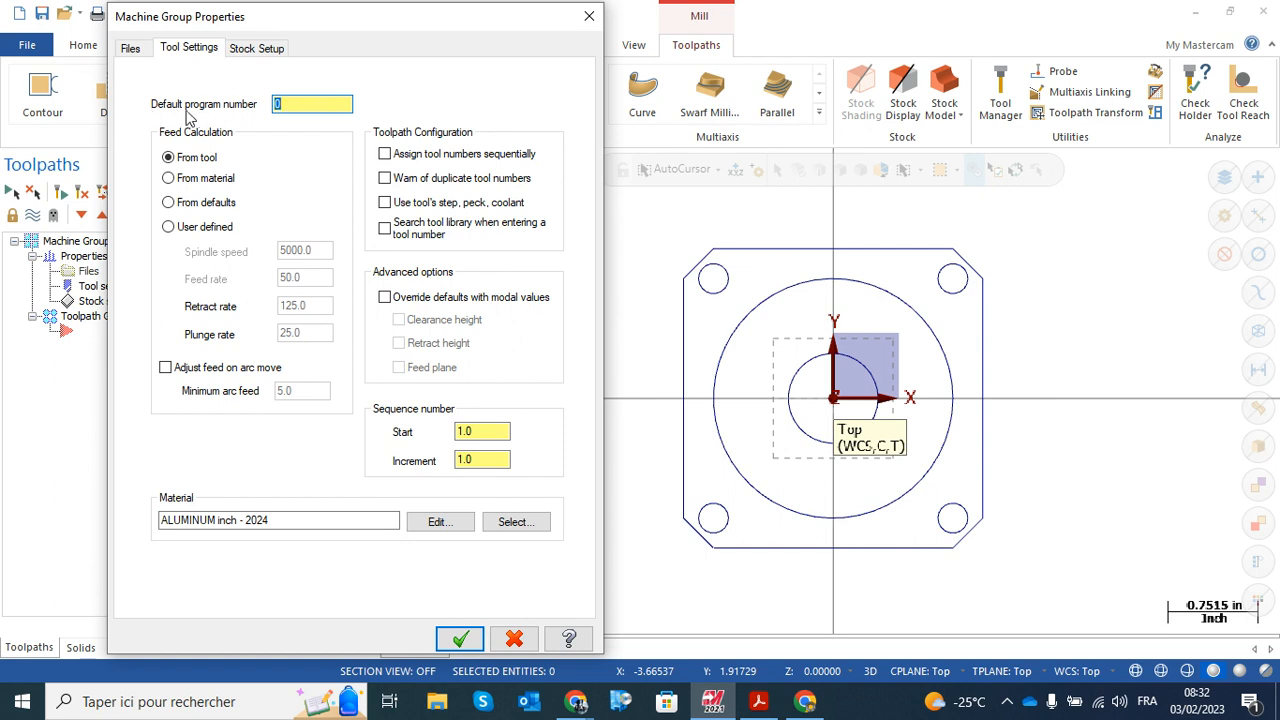
click(287, 104)
double_click(287, 104)
text(1)
- Enable sequential tool numbering, duplicate tool number warnings, and overriding defaults with modal clearance, retract and feed plane values
click(386, 156)
click(386, 179)
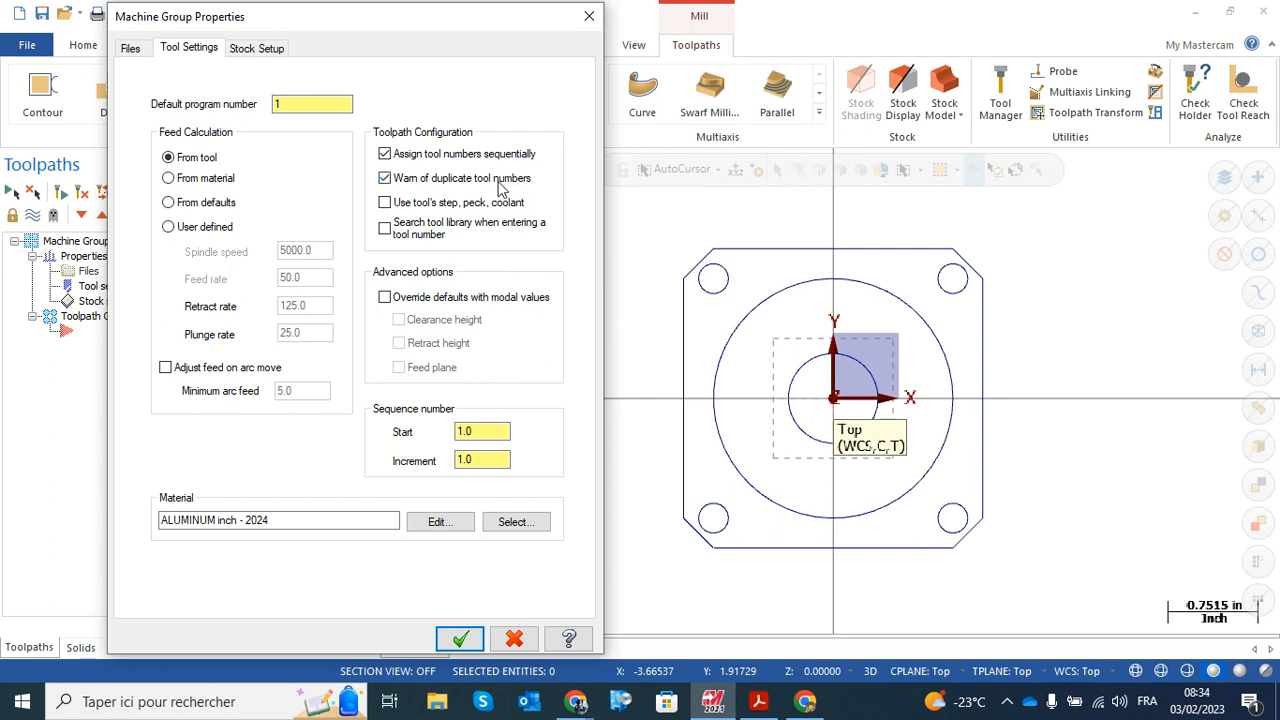
click(386, 300)
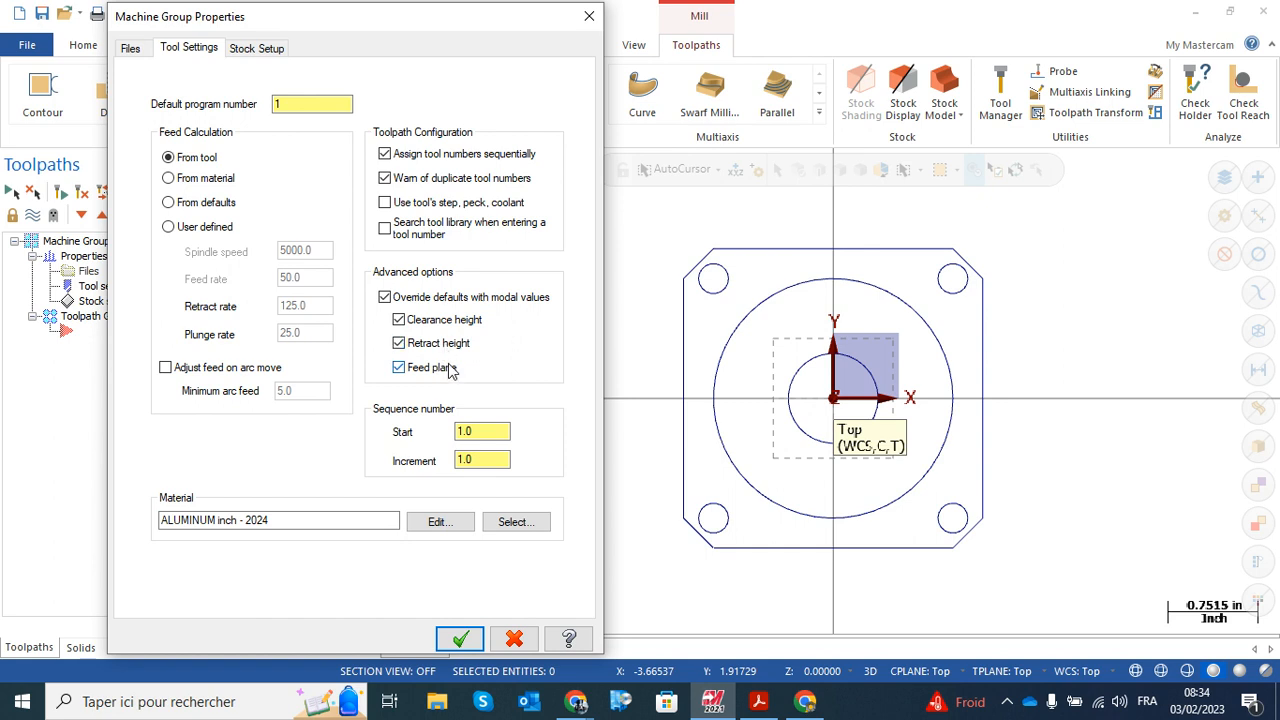
- Turn on the display of the rectangular stock as a wire frame, fitted to the screen
click(254, 50)
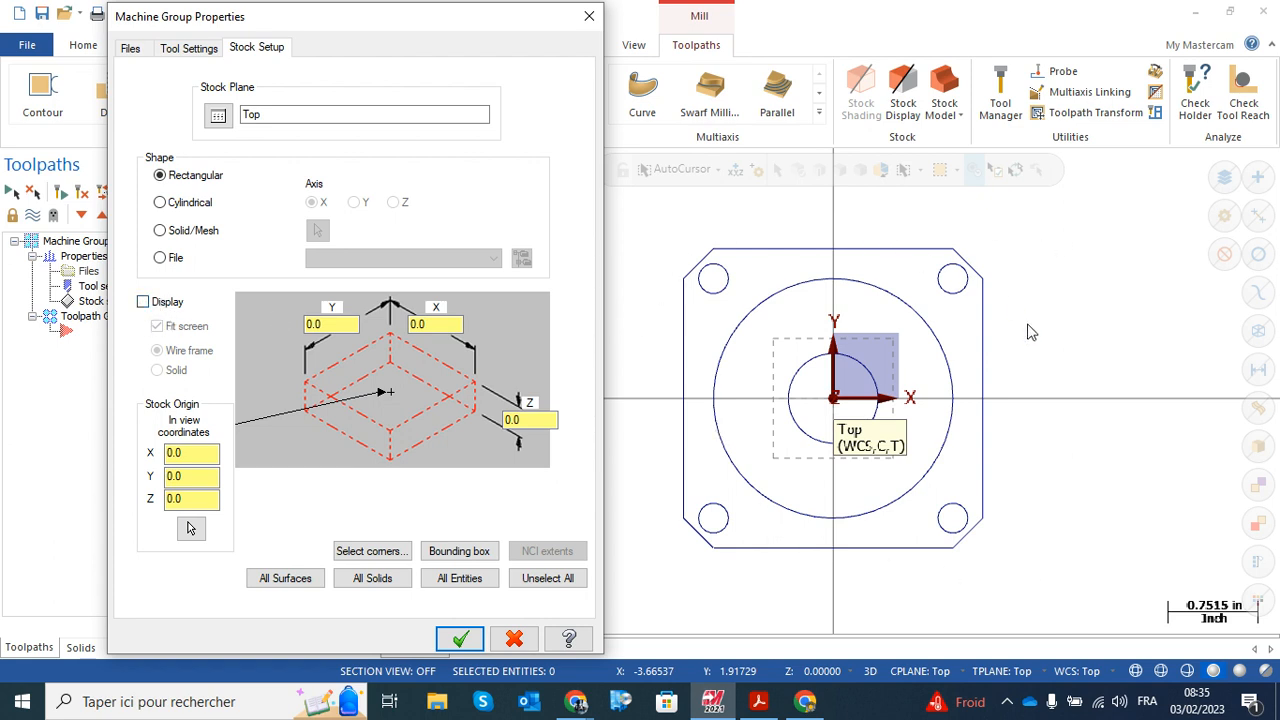
click(144, 303)
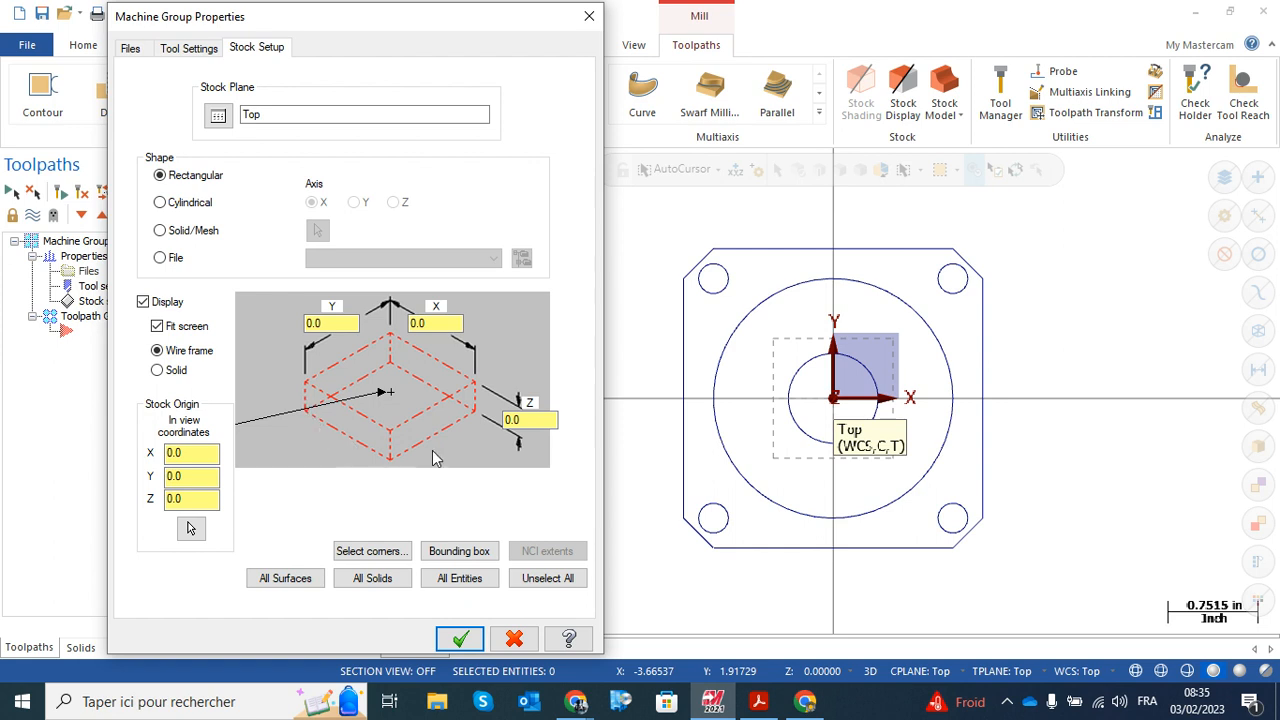
click(175, 374)
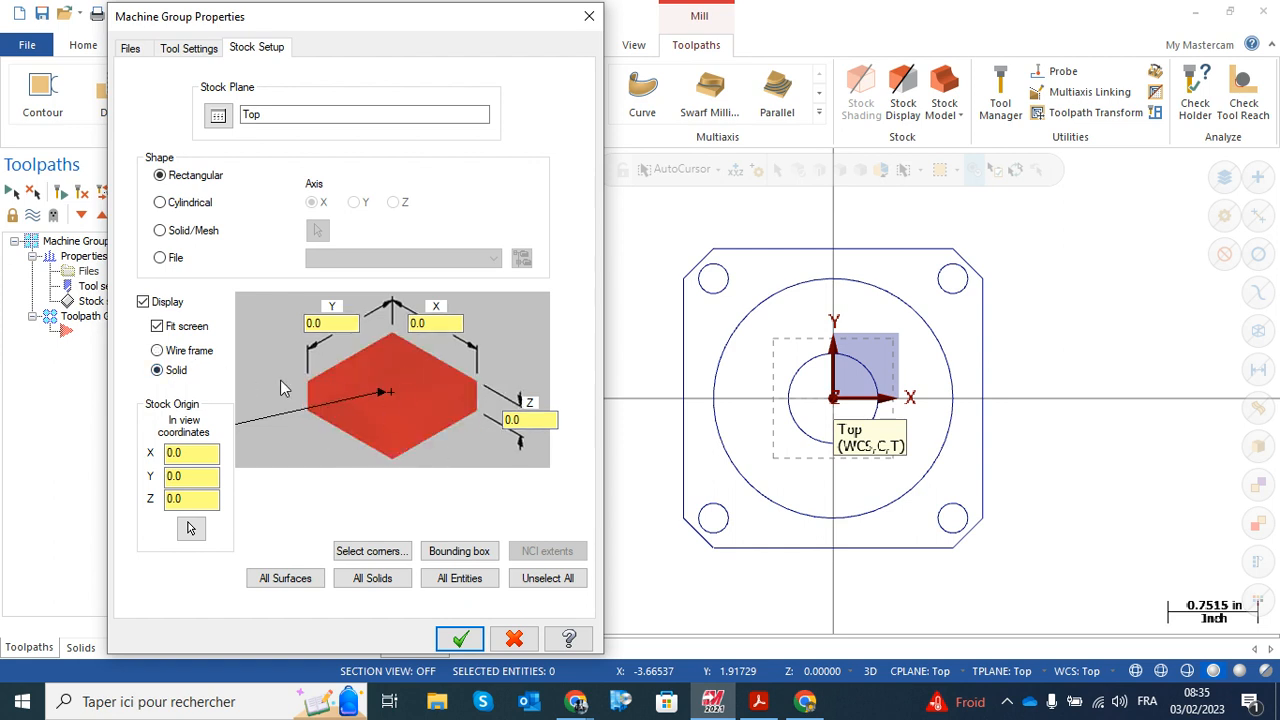
click(157, 351)
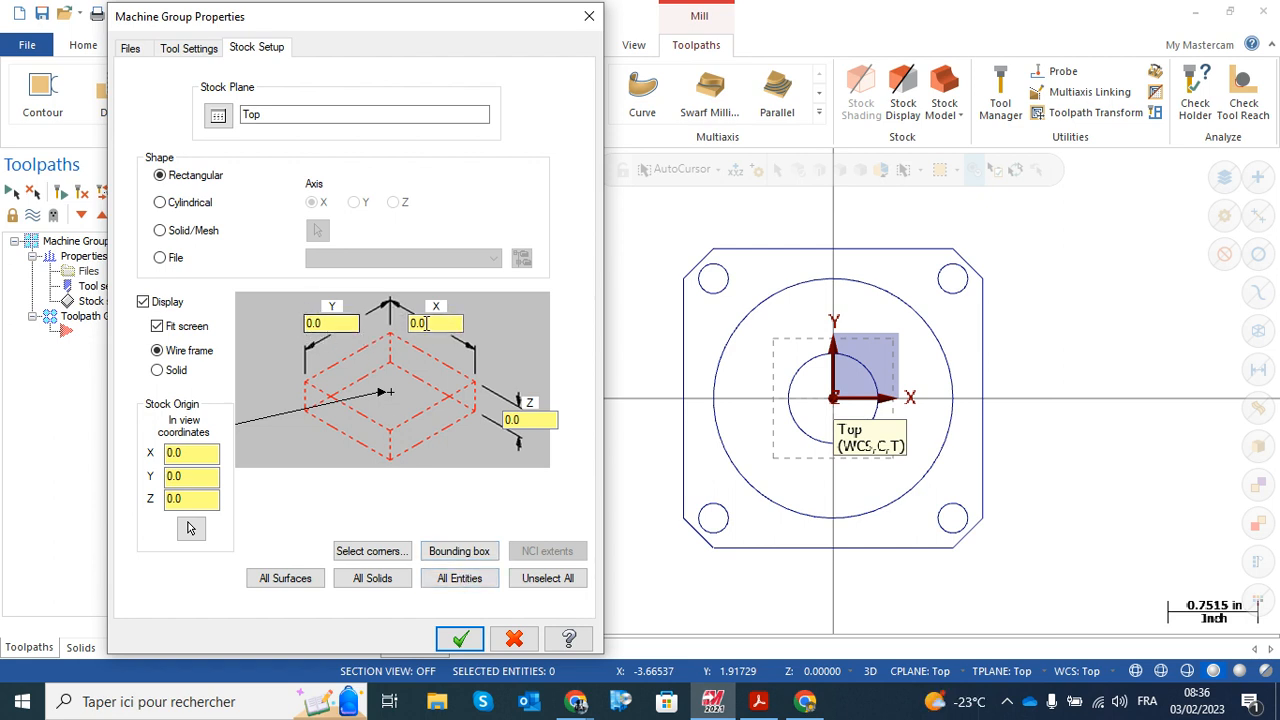
- Size the stock's X and Y from all entities, set its Z thickness to 1.1 in, and apply the machine group properties
click(457, 578)
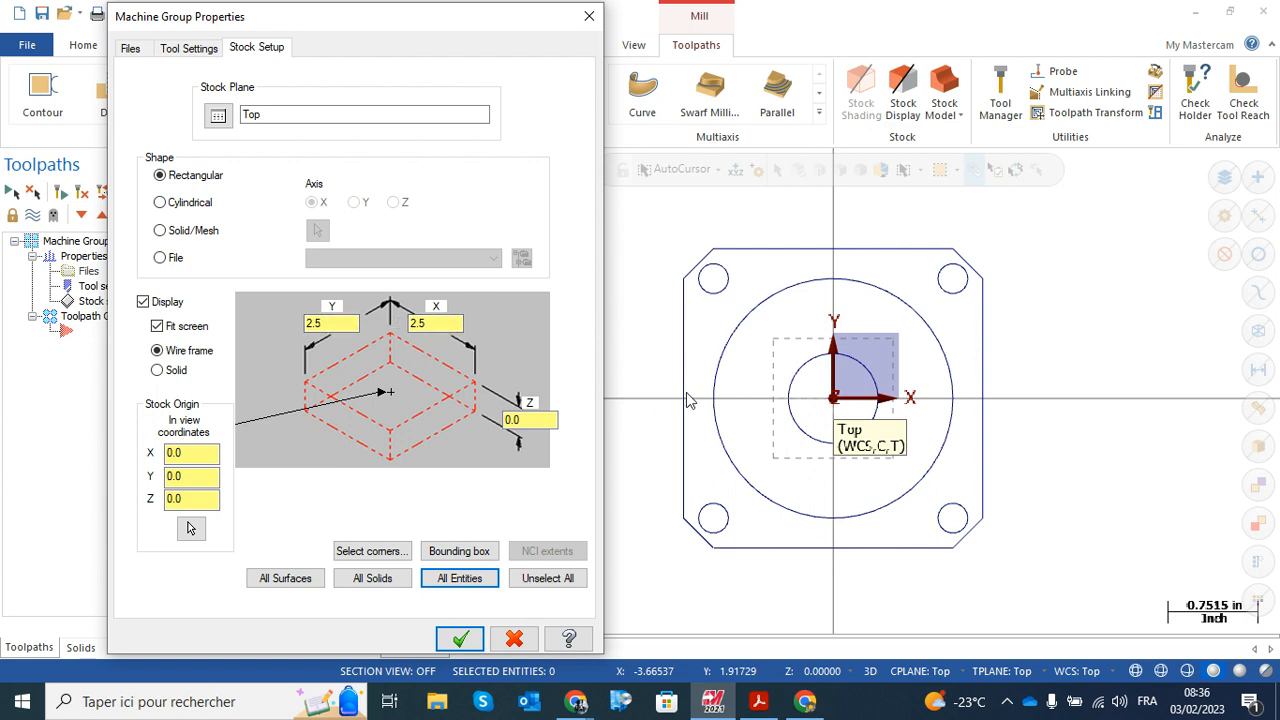
click(514, 420)
double_click(520, 419)
text(1.1)
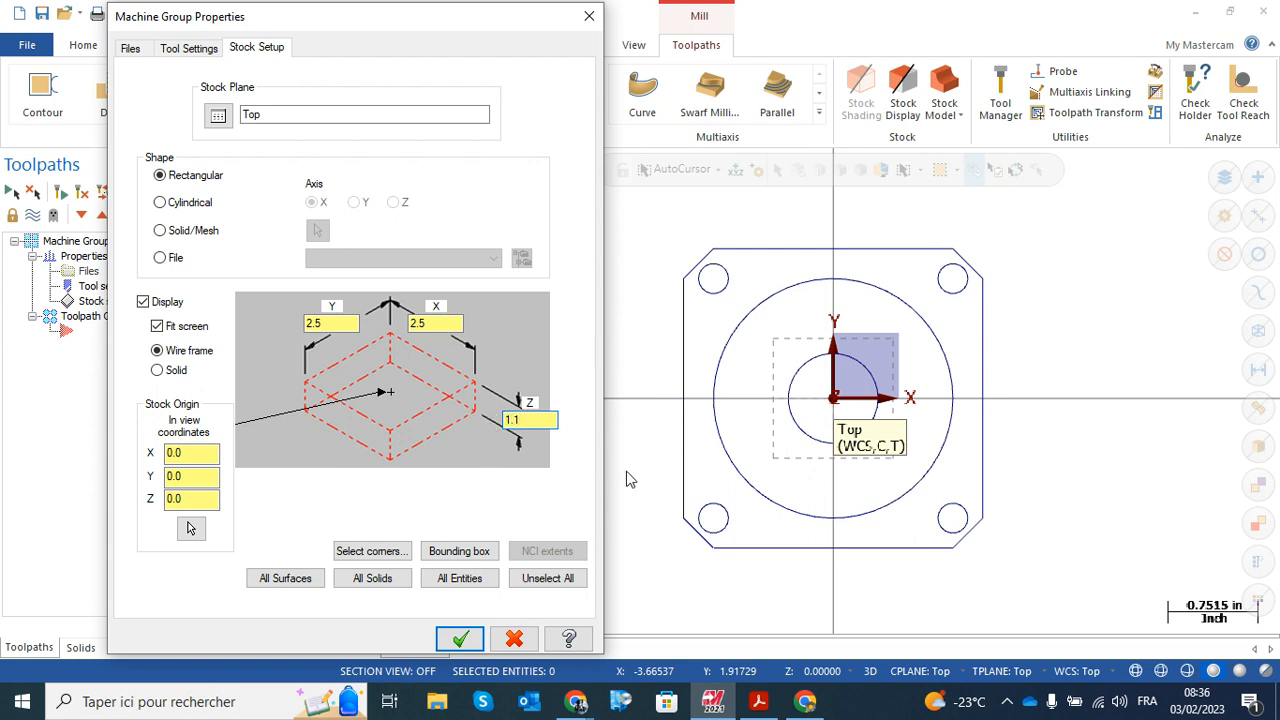
click(462, 641)
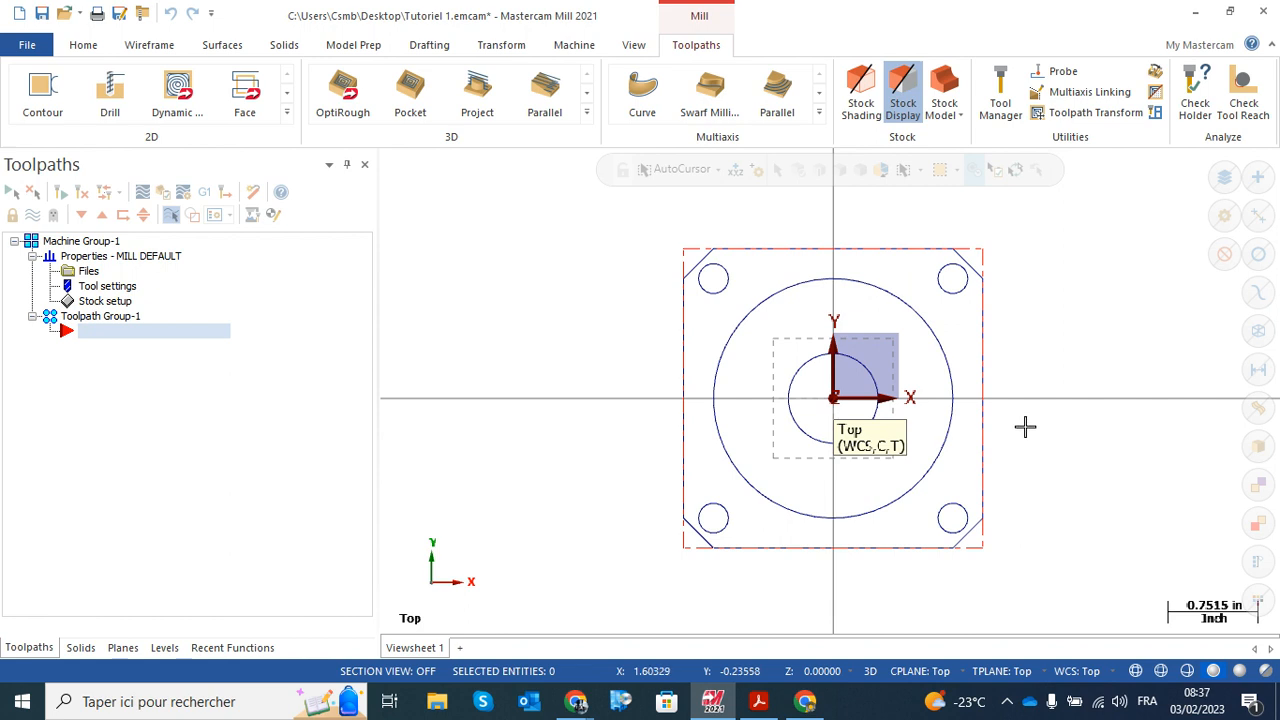
- Set the stock origin's Z coordinate to 0.1 in the stock setup
middle_drag(1022, 440, 957, 360)
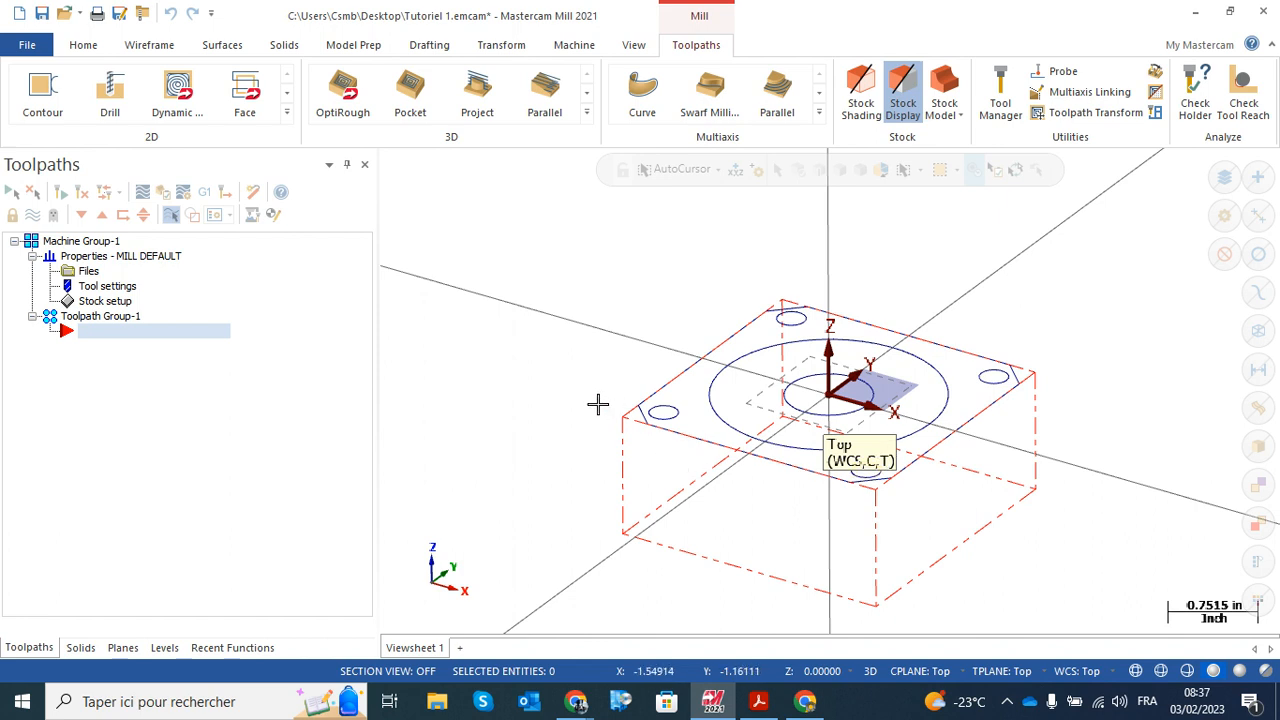
right_click(636, 244)
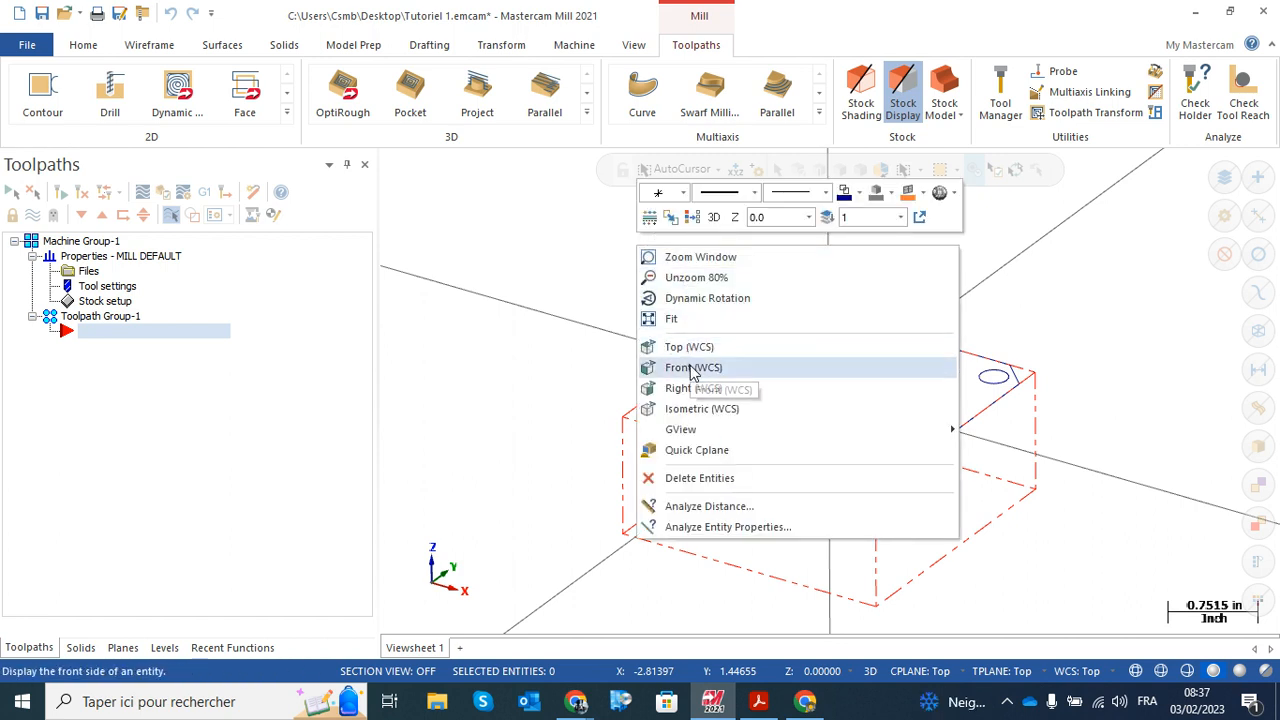
click(691, 368)
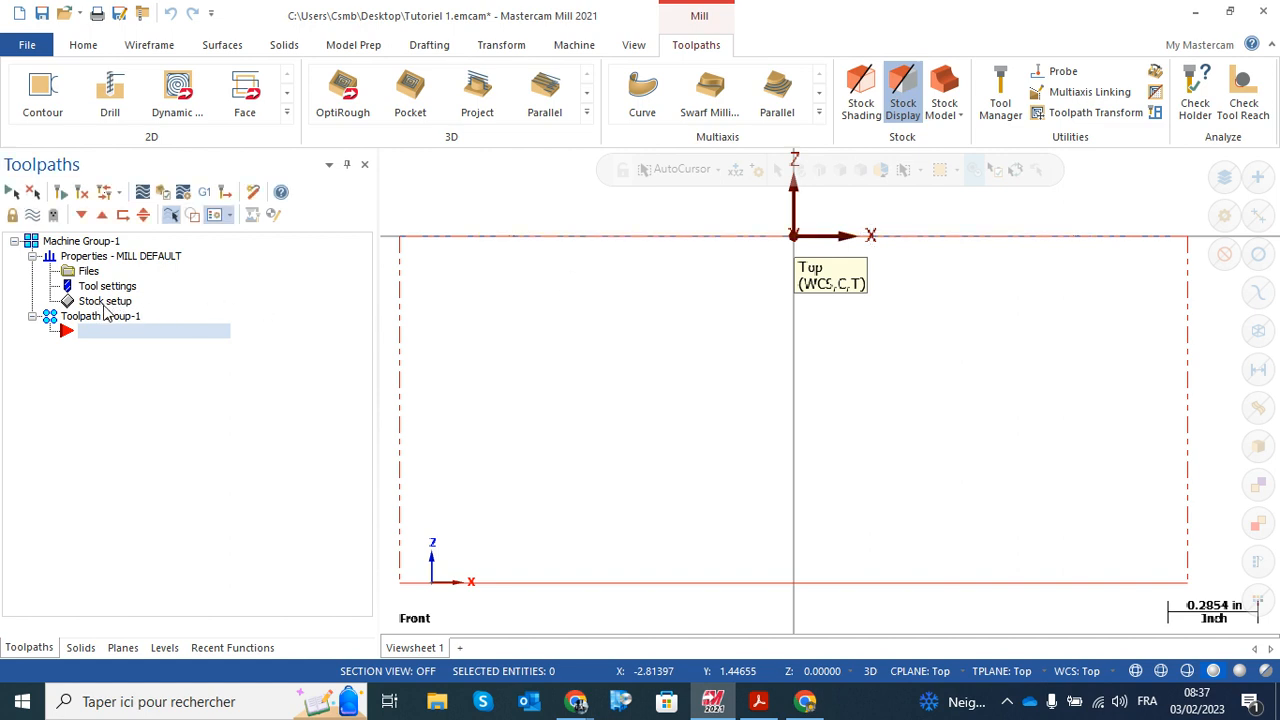
double_click(100, 306)
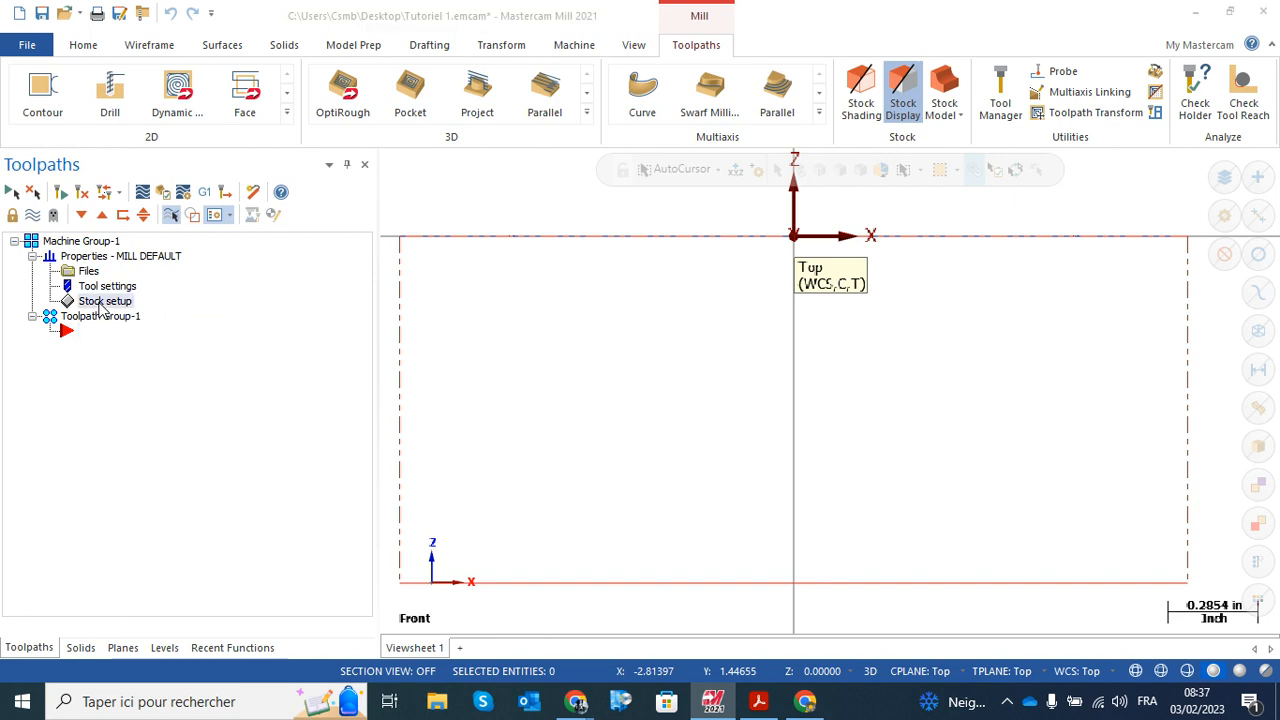
drag(362, 25, 294, 28)
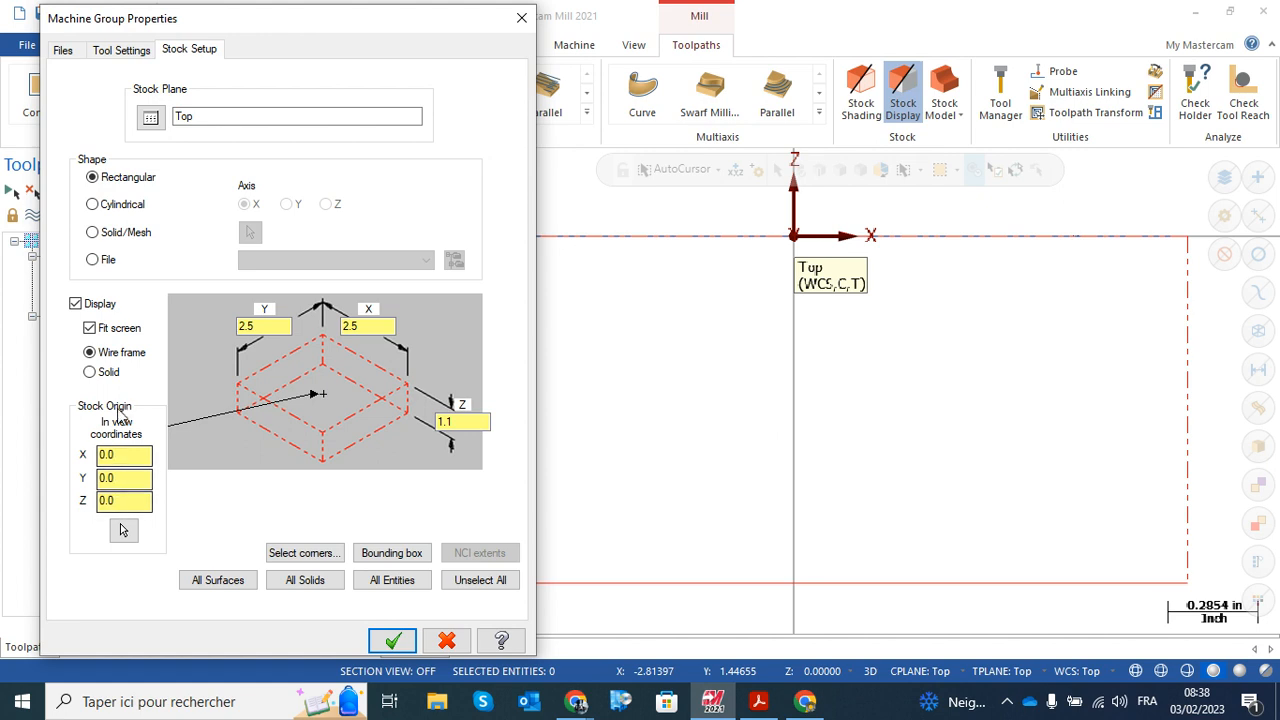
drag(114, 500, 99, 503)
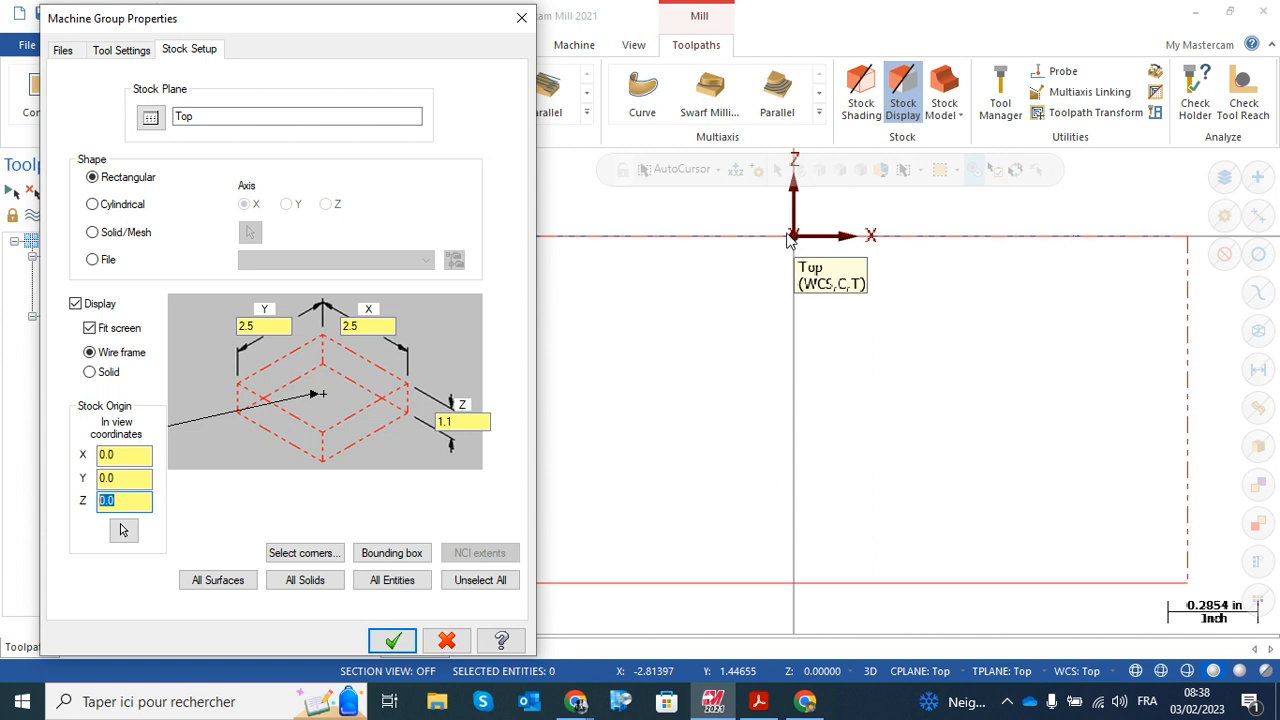
click(125, 502)
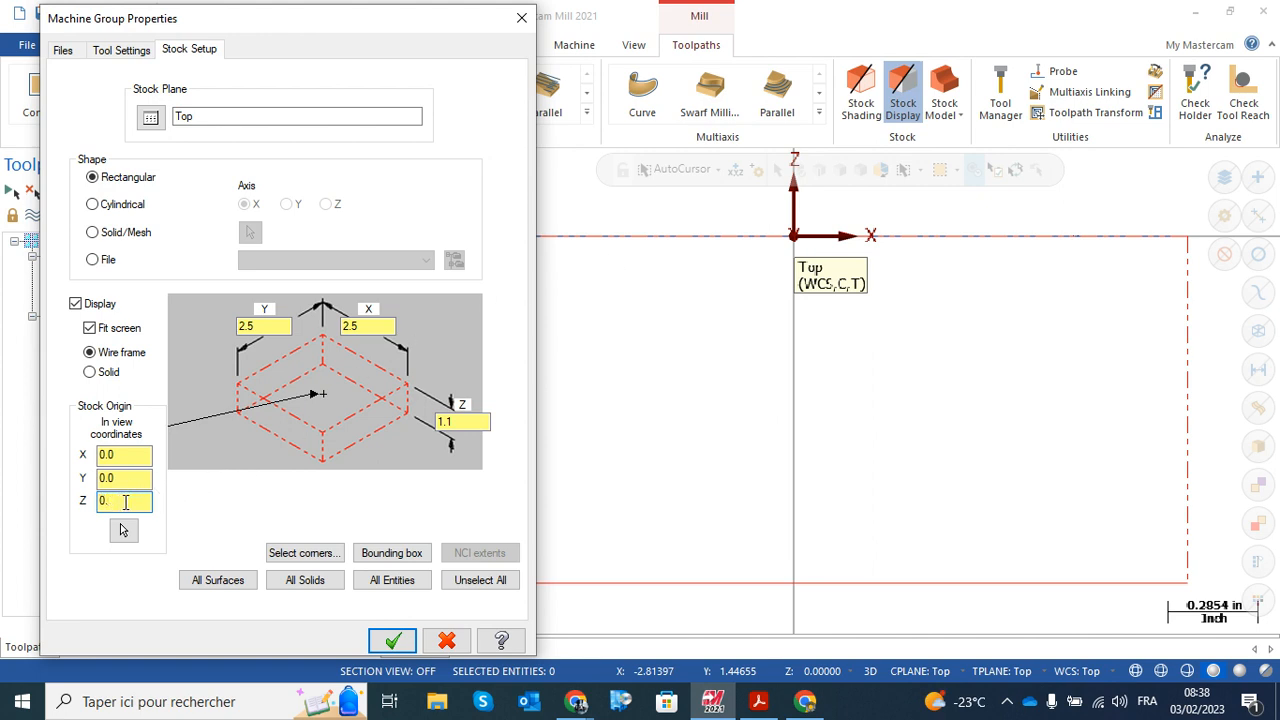
text(1)
click(393, 641)
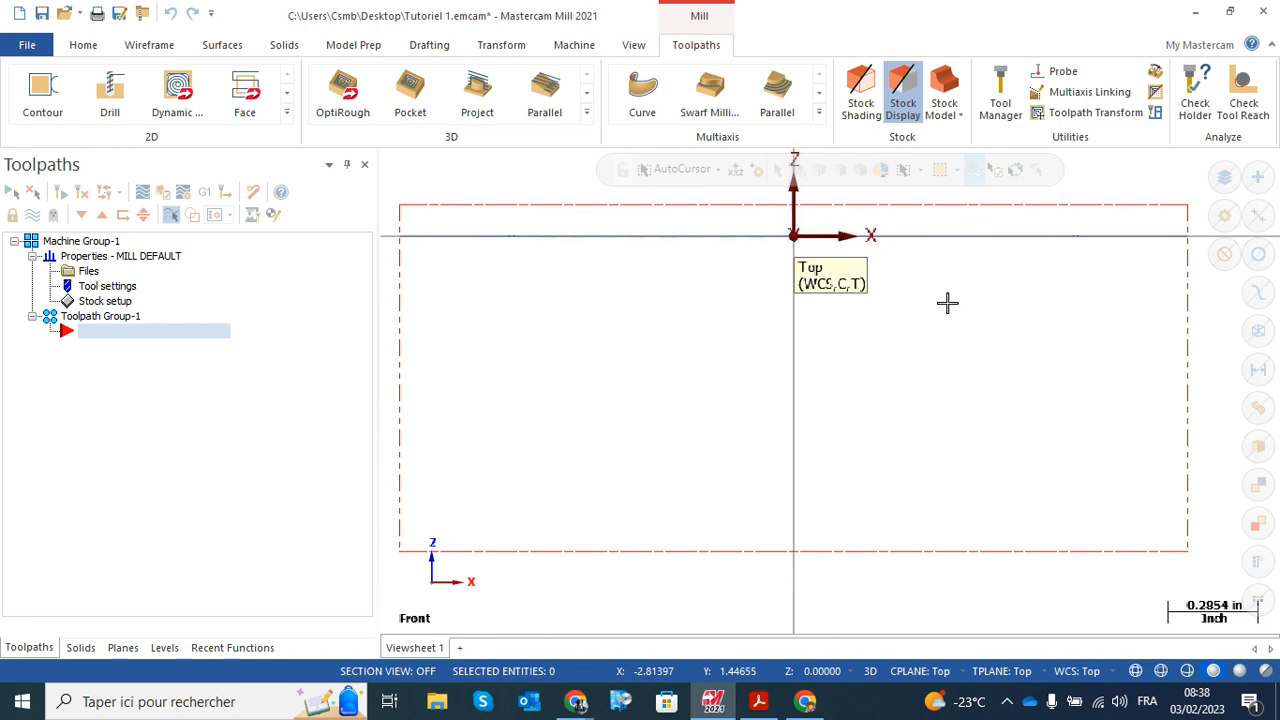
scroll(945, 304, down, 3)
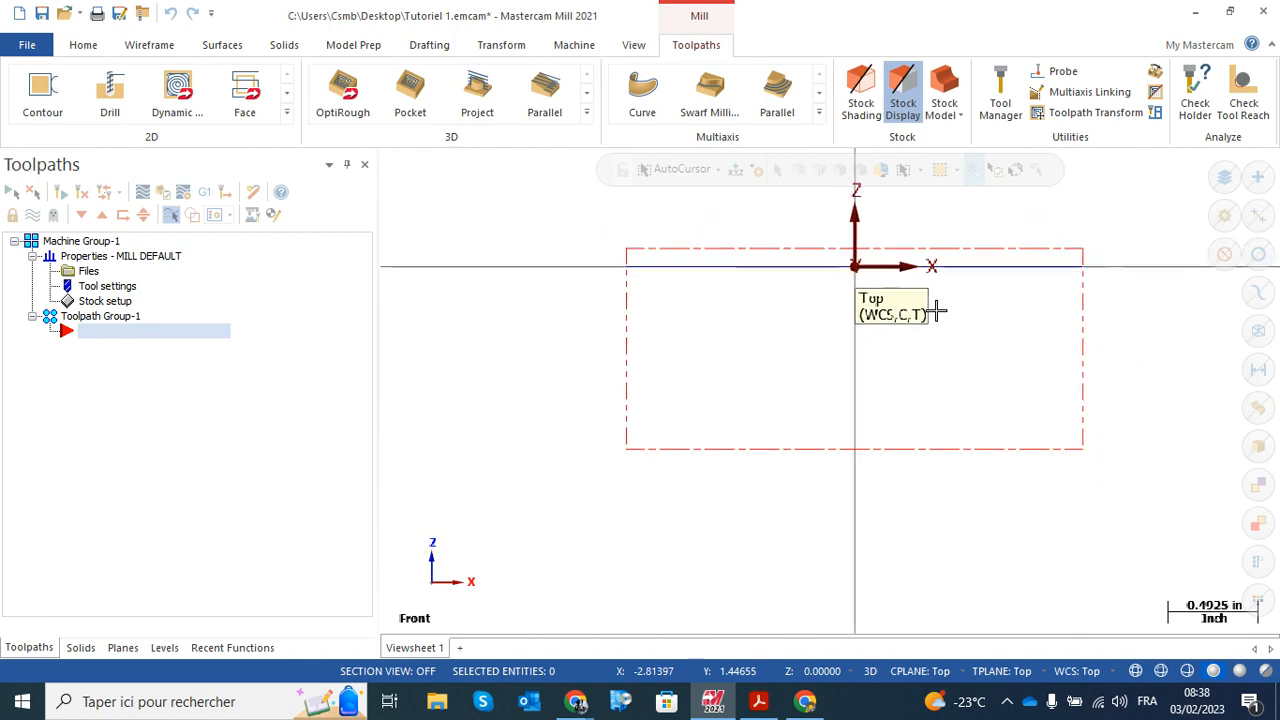
middle_drag(961, 292, 936, 308)
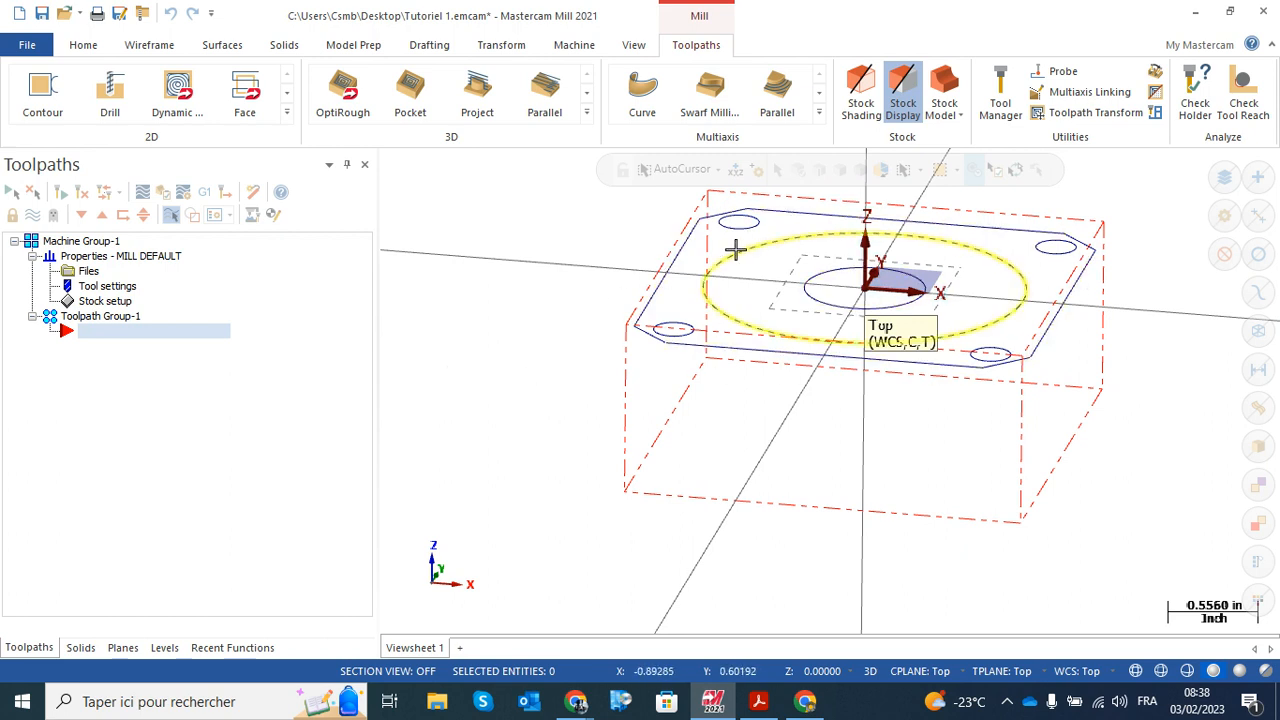
middle_drag(705, 278, 551, 323)
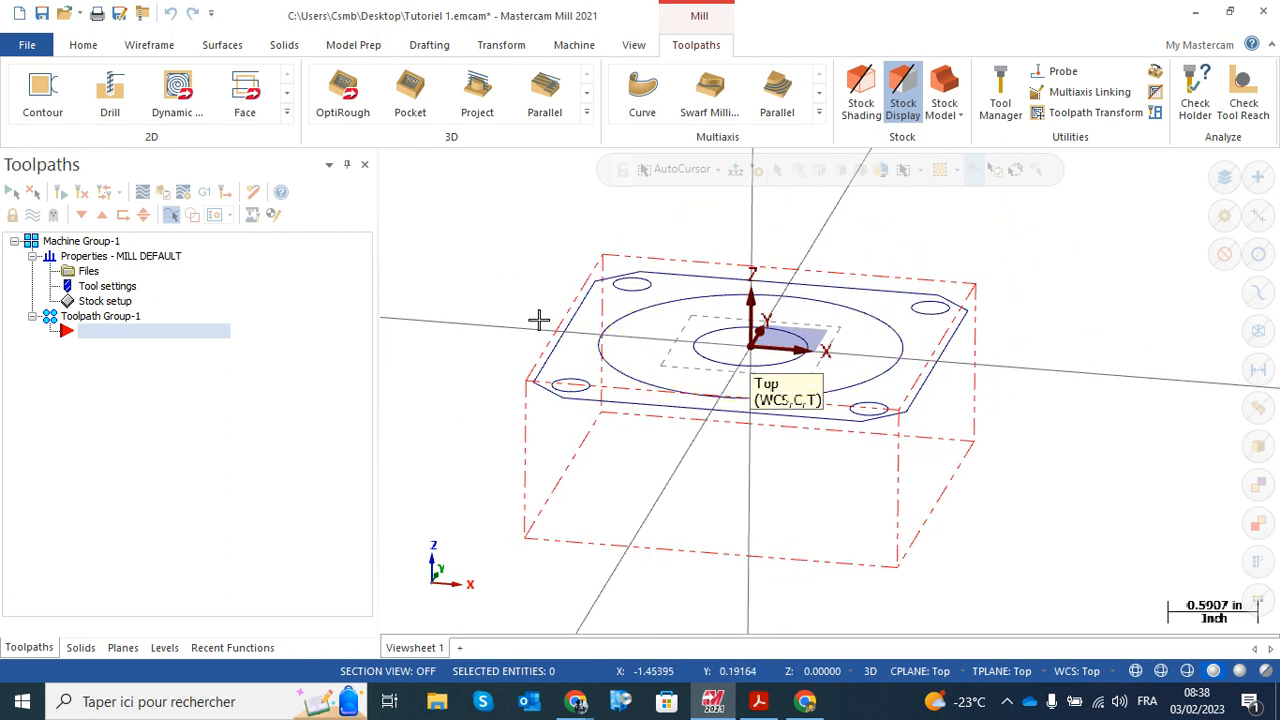